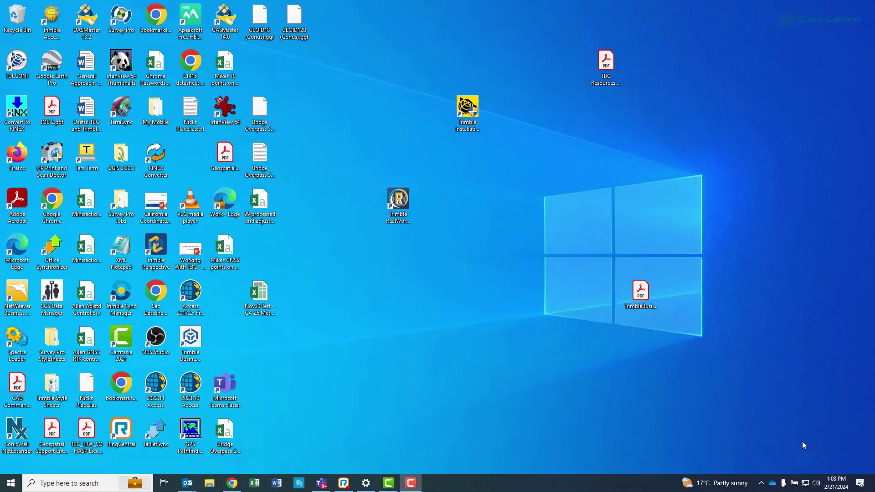
- Join the open Trimble GNSS 0999 Wi-Fi network from the Windows taskbar network list
{"action": "left_click", "coordinate": [806, 482]}
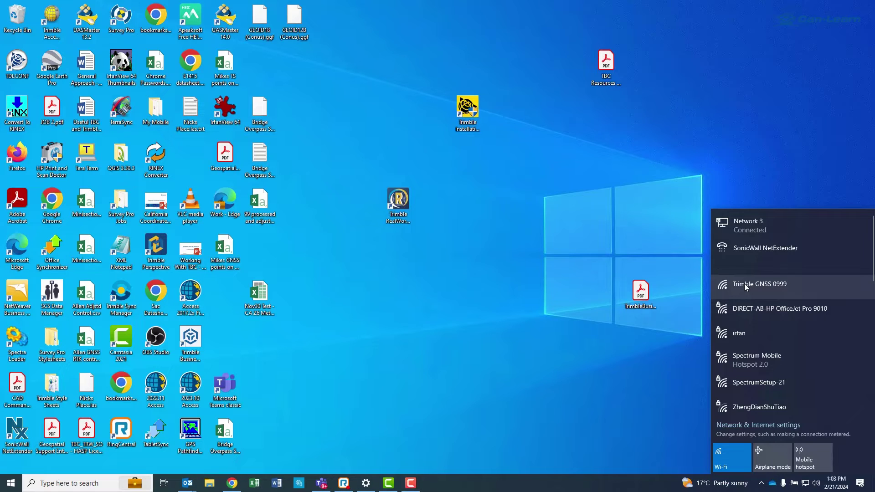
{"action": "left_click", "coordinate": [744, 284]}
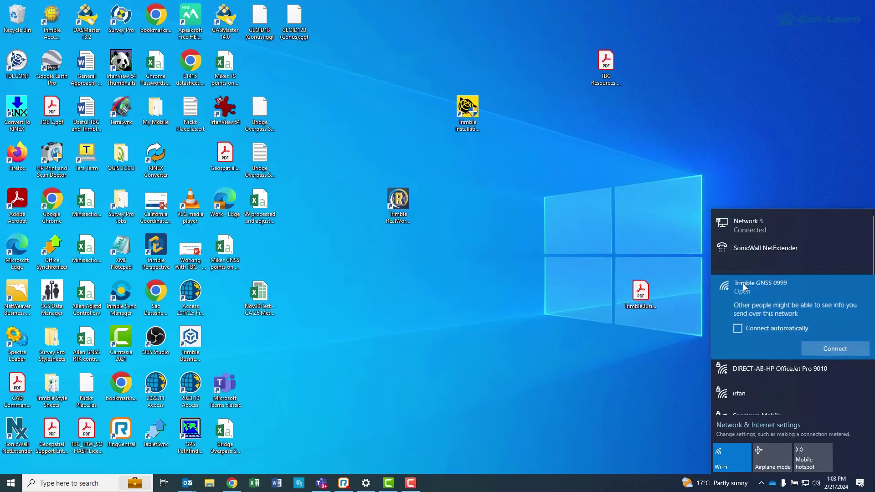
{"action": "left_click", "coordinate": [837, 348]}
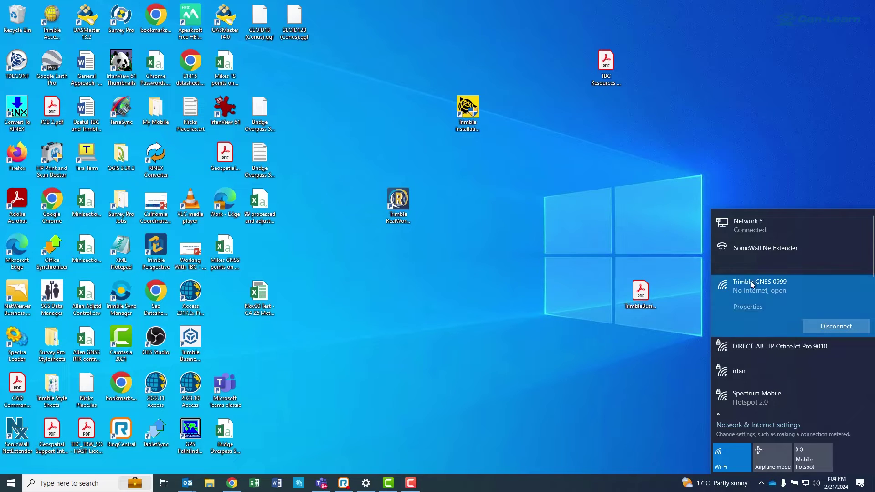
- Load the receiver's web page at 192.168.142.1 in a new Chrome tab
{"action": "left_click", "coordinate": [232, 483]}
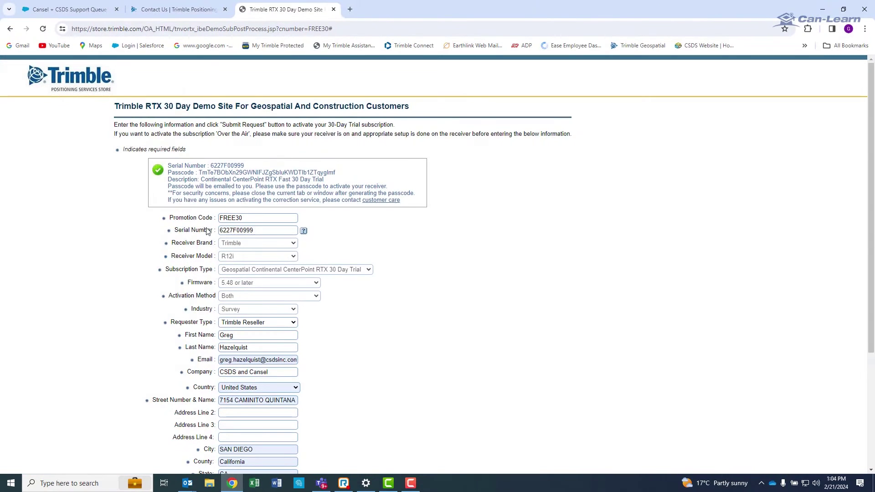
{"action": "left_click", "coordinate": [350, 10]}
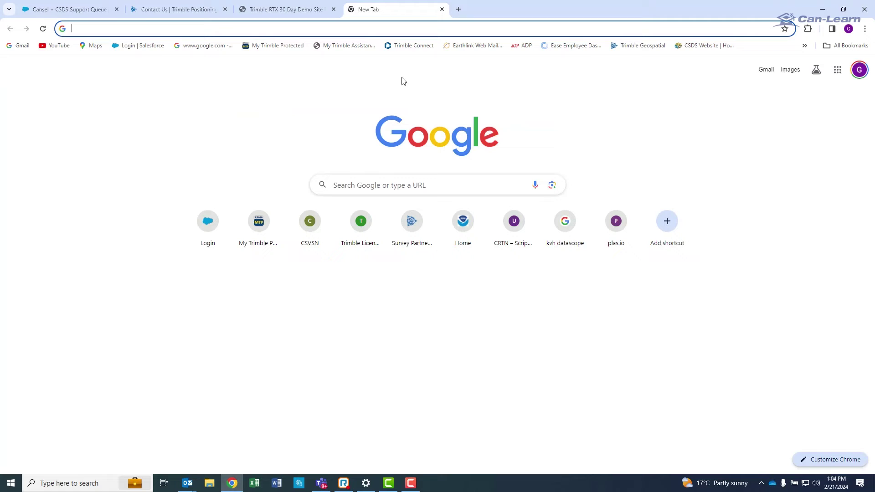
{"action": "left_click", "coordinate": [72, 30]}
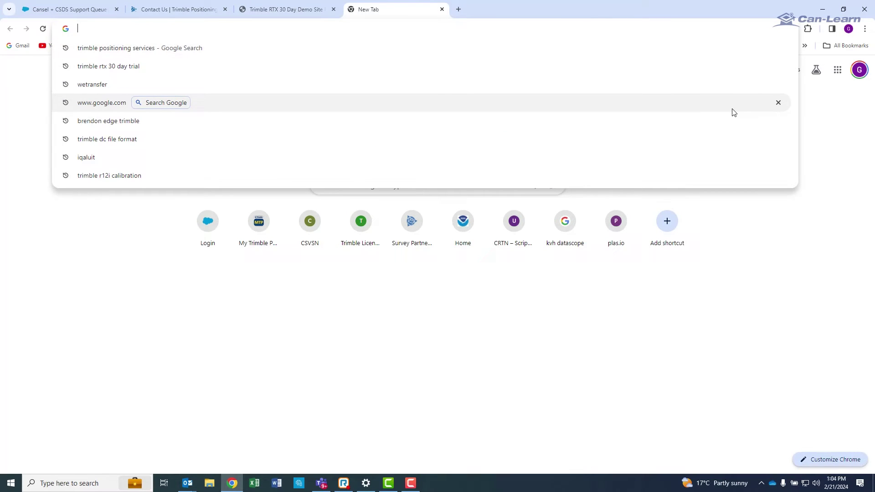
{"action": "type", "text": "192"}
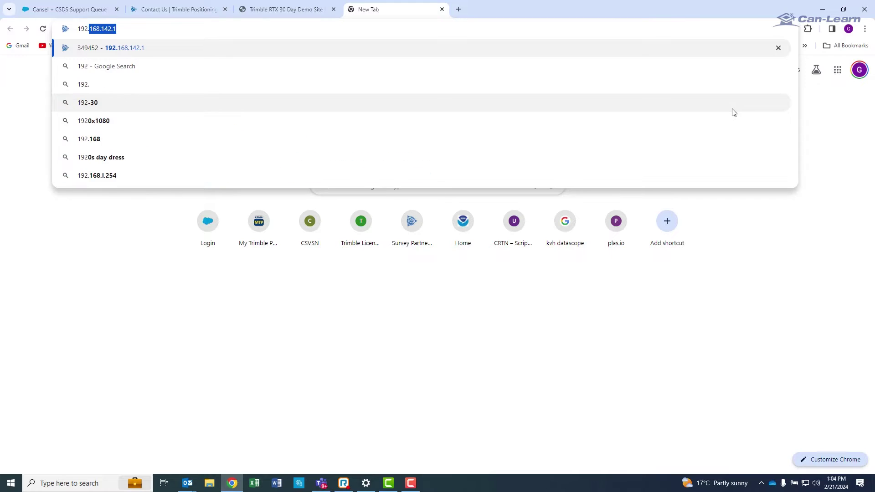
{"action": "type", "text": ".168"}
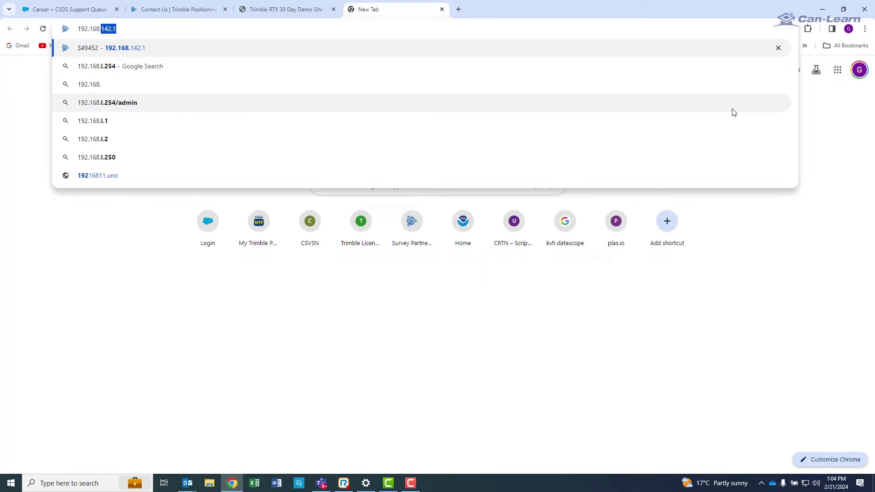
{"action": "type", "text": ".142.1"}
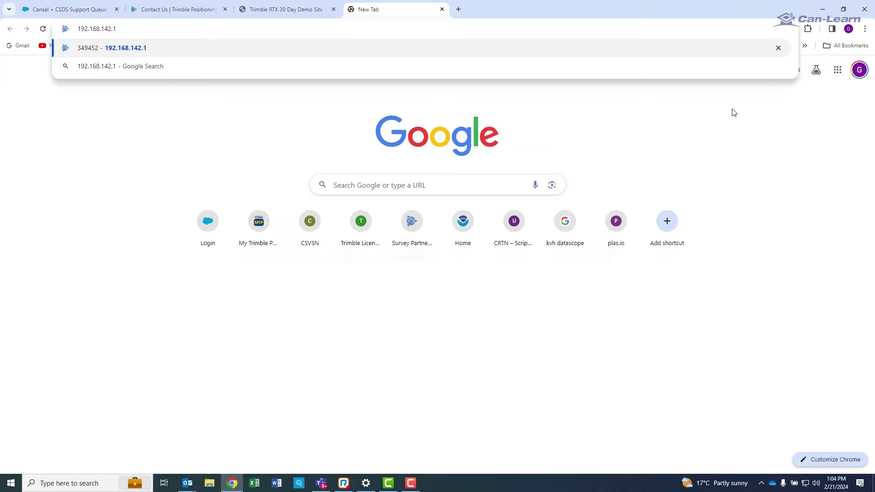
{"action": "key", "text": "Return"}
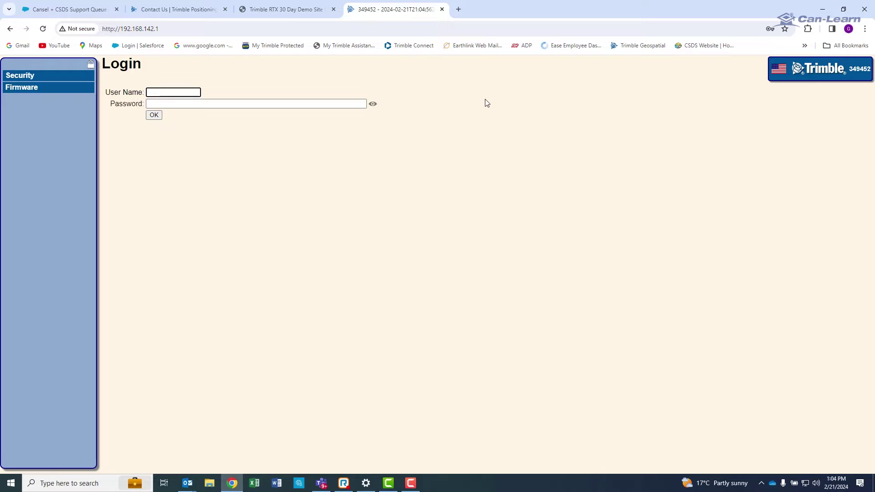
- Log in to the receiver web UI with the admin user name and its password
{"action": "left_click", "coordinate": [153, 91]}
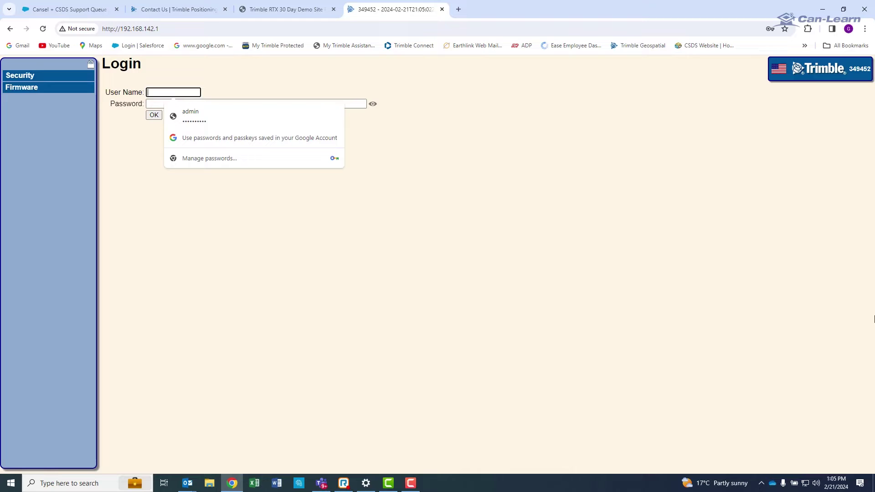
{"action": "type", "text": "admin"}
{"action": "left_click", "coordinate": [151, 104]}
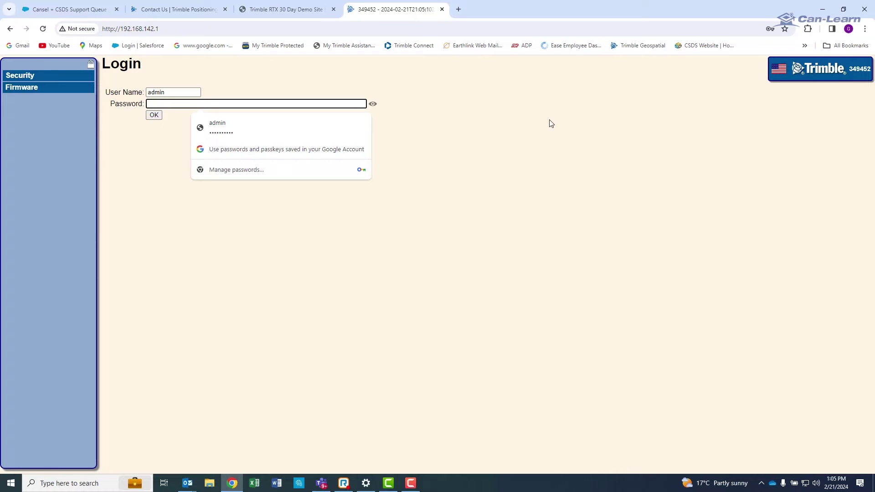
{"action": "type", "text": "pass"}
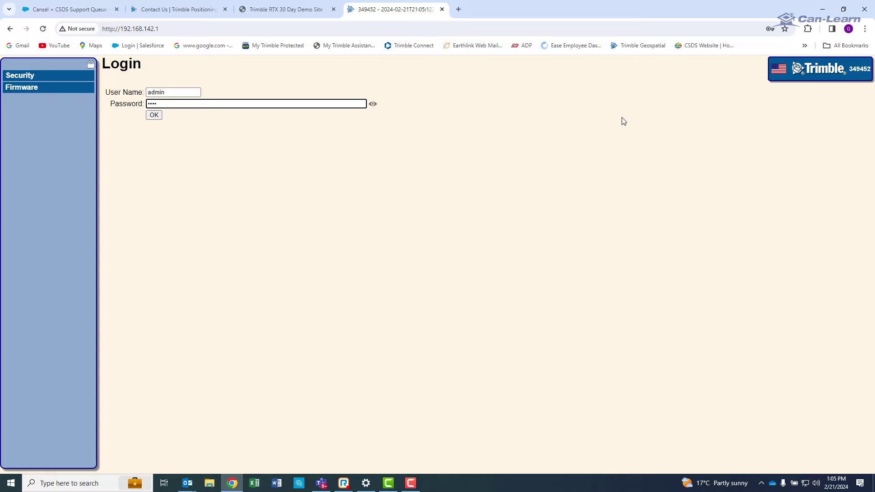
{"action": "type", "text": "word"}
{"action": "left_click", "coordinate": [154, 115]}
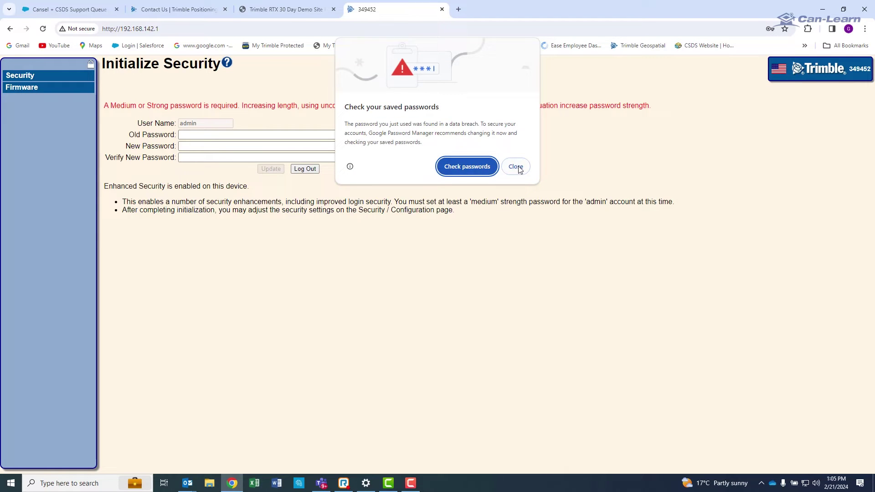
- Dismiss Chrome's password warnings, then replace the admin password with a new, confirmed medium-strength one
{"action": "left_click", "coordinate": [516, 166]}
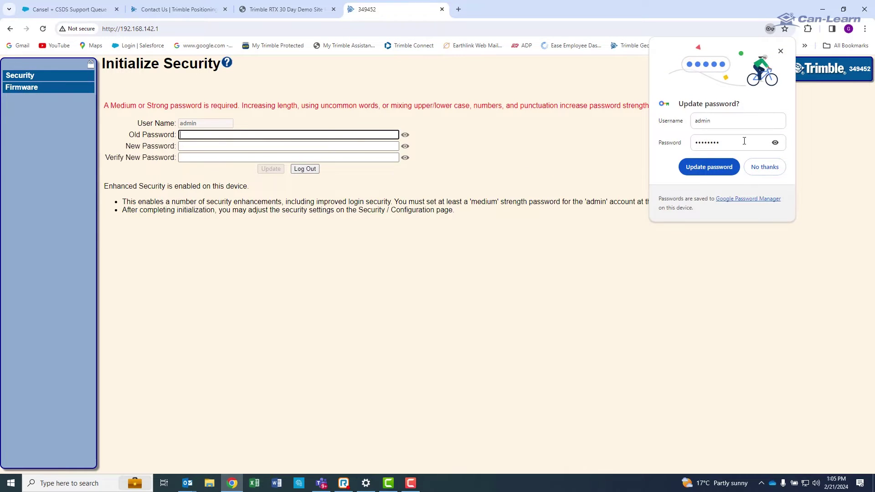
{"action": "left_click", "coordinate": [781, 51]}
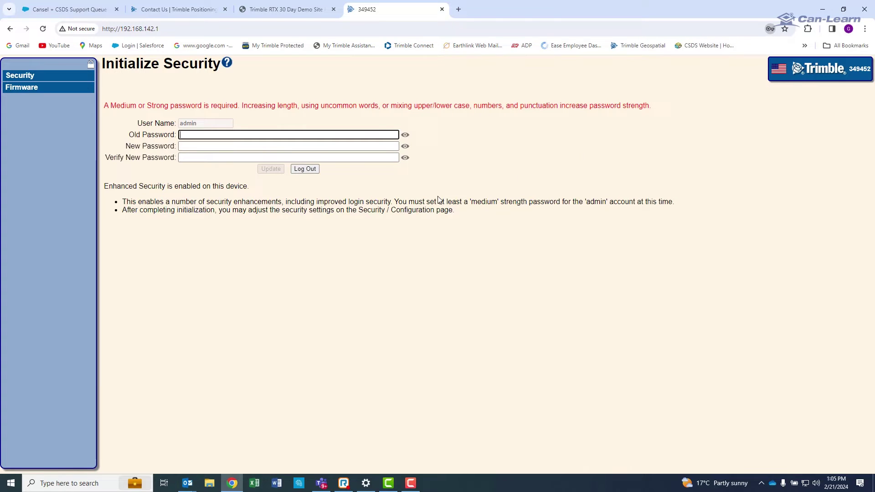
{"action": "left_click", "coordinate": [184, 135]}
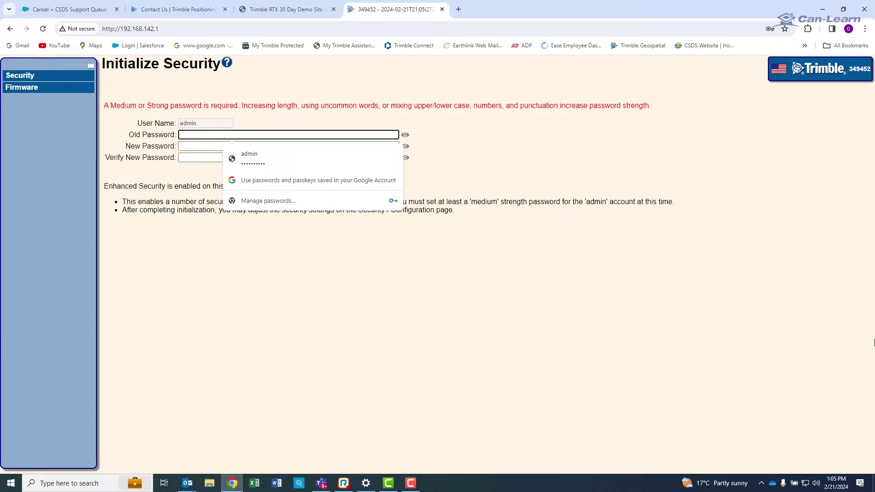
{"action": "type", "text": "passwo"}
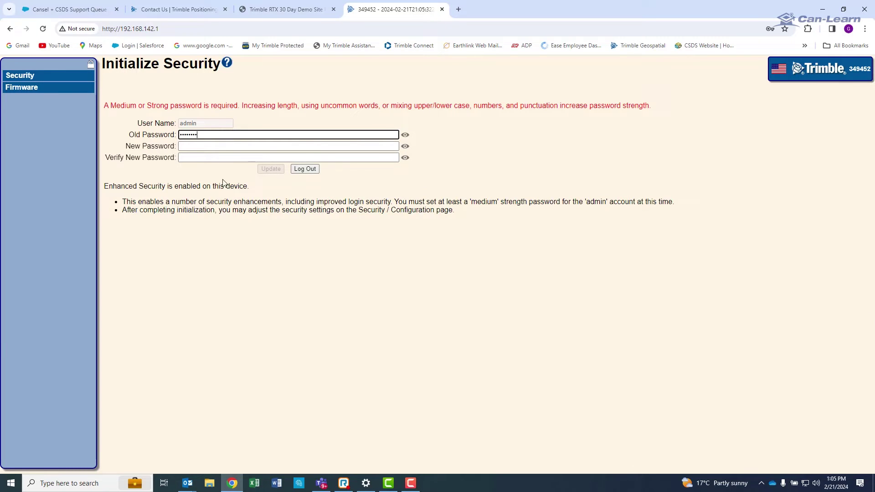
{"action": "left_click", "coordinate": [182, 146]}
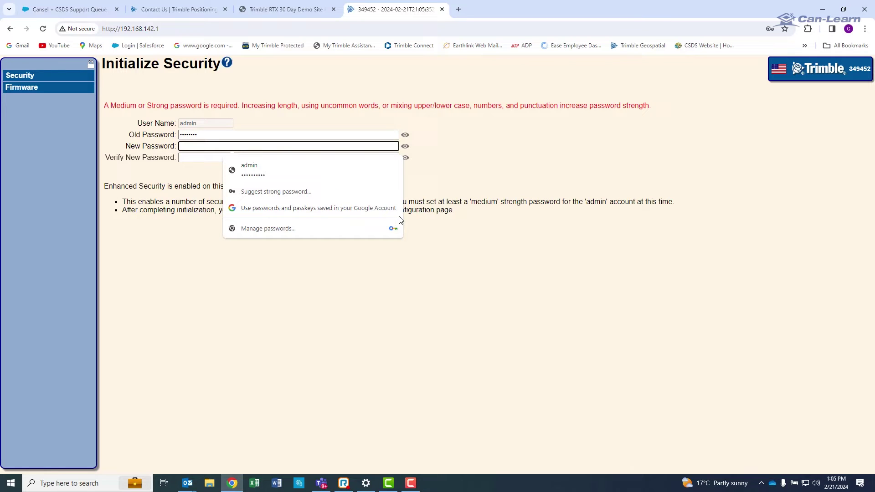
{"action": "type", "text": "••••••••••"}
{"action": "left_click", "coordinate": [184, 158]}
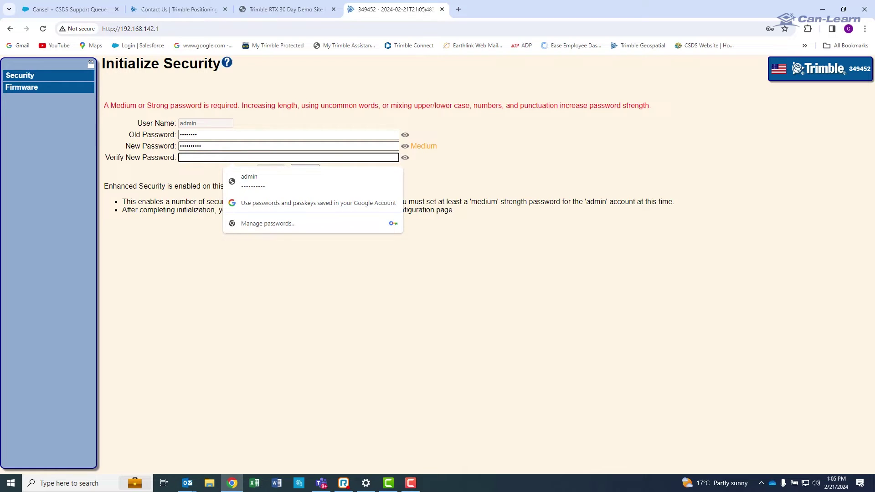
{"action": "type", "text": "•••••"}
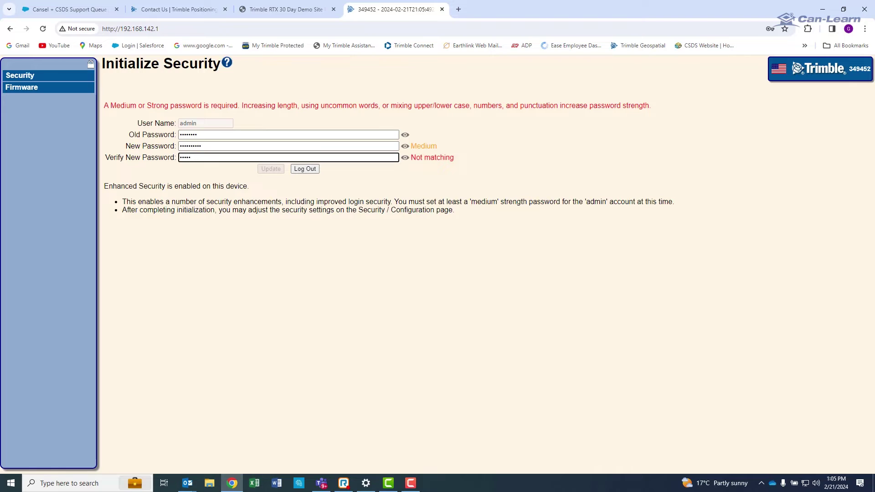
{"action": "type", "text": "•••"}
{"action": "type", "text": "•"}
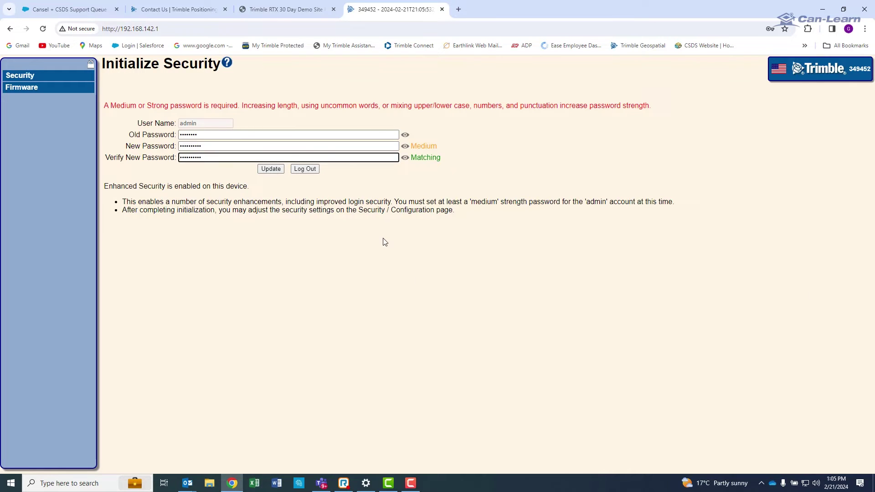
{"action": "left_click", "coordinate": [275, 172]}
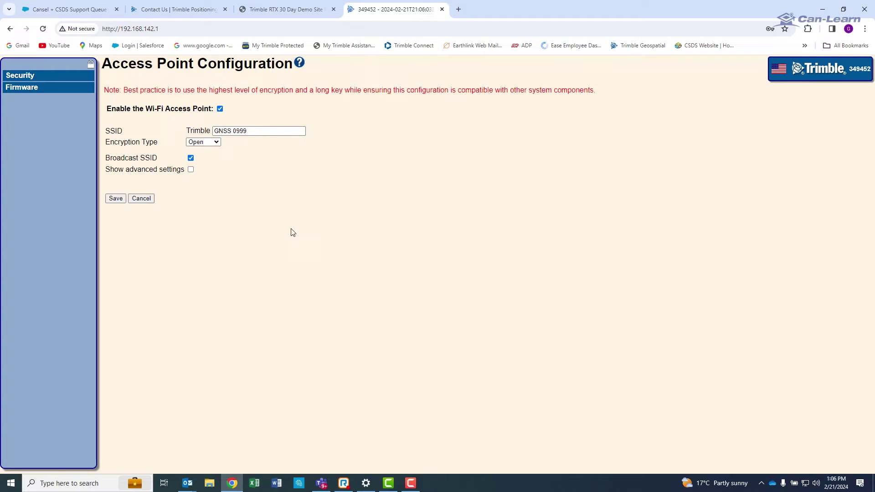
- Cancel Access Point Configuration and expand Receiver Status to show the Activity page
{"action": "left_click", "coordinate": [144, 199]}
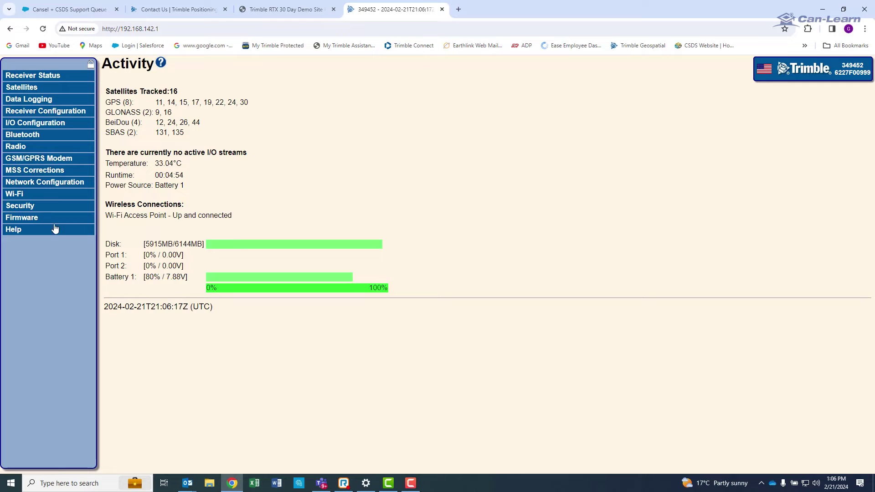
{"action": "left_click", "coordinate": [20, 77]}
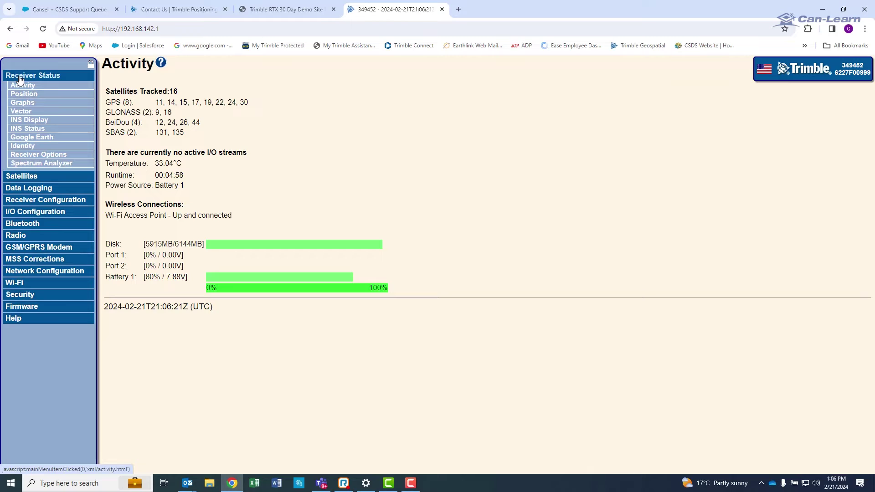
- Open the Receiver Options page listed under Receiver Status
{"action": "left_click", "coordinate": [21, 158]}
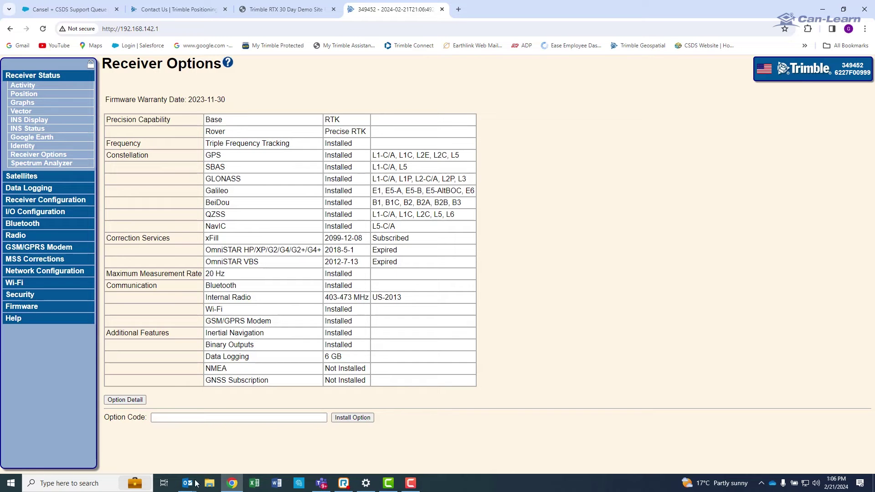
- Copy the passcode from the Outlook activation email and return to the receiver's Option Code box
{"action": "mouse_move", "coordinate": [187, 486]}
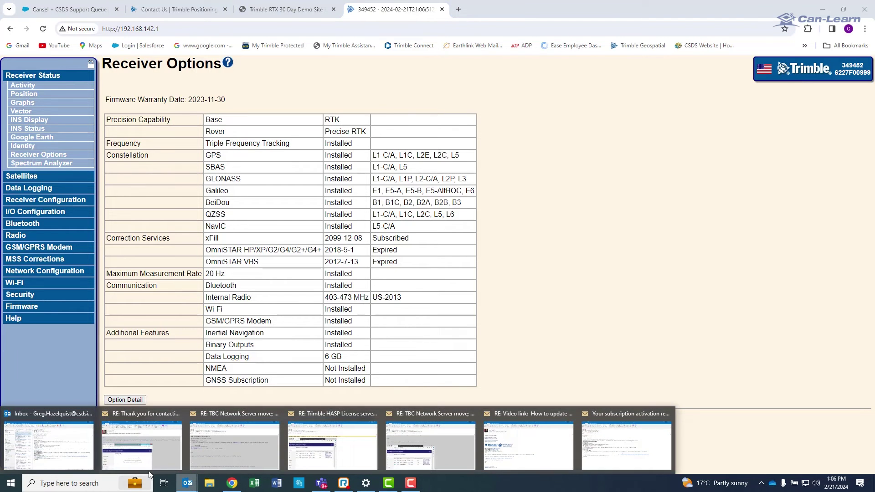
{"action": "left_click", "coordinate": [34, 422]}
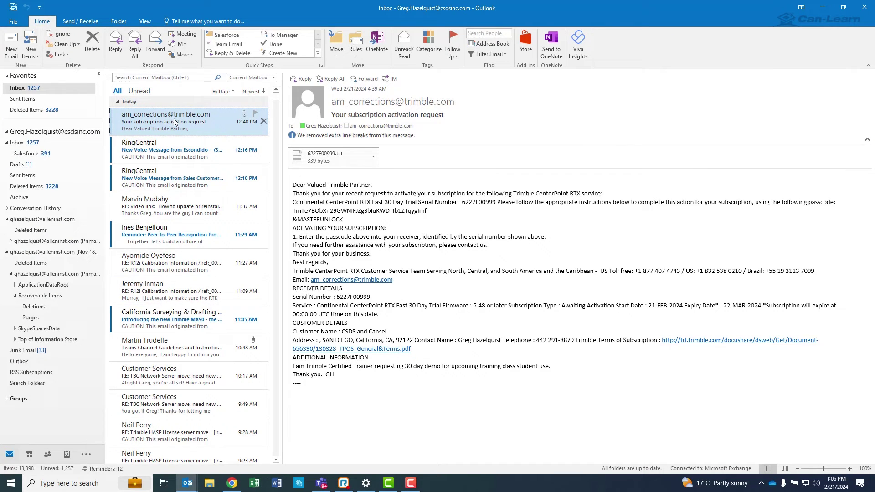
{"action": "double_click", "coordinate": [195, 127]}
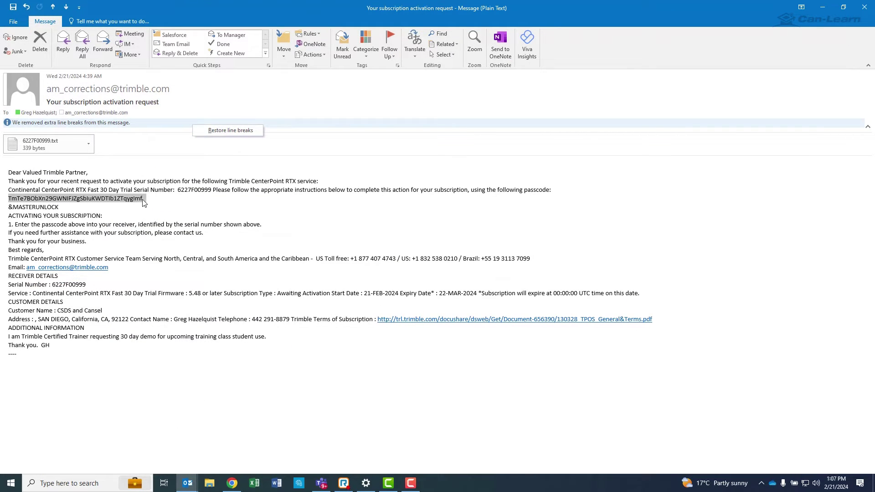
{"action": "right_click", "coordinate": [16, 201]}
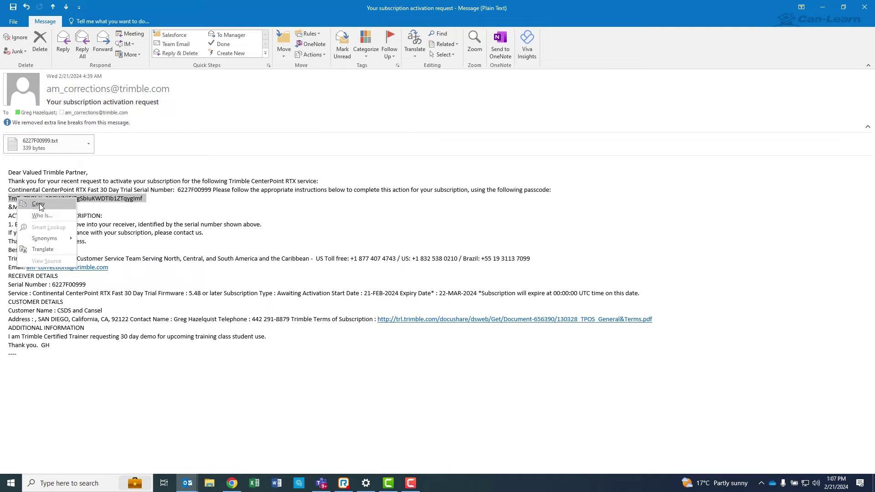
{"action": "left_click", "coordinate": [39, 204]}
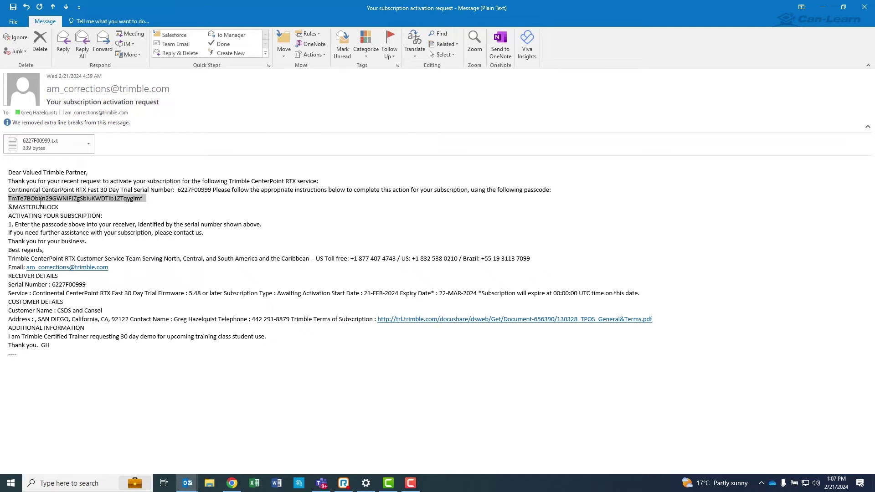
{"action": "left_click", "coordinate": [822, 8]}
{"action": "left_click", "coordinate": [822, 8]}
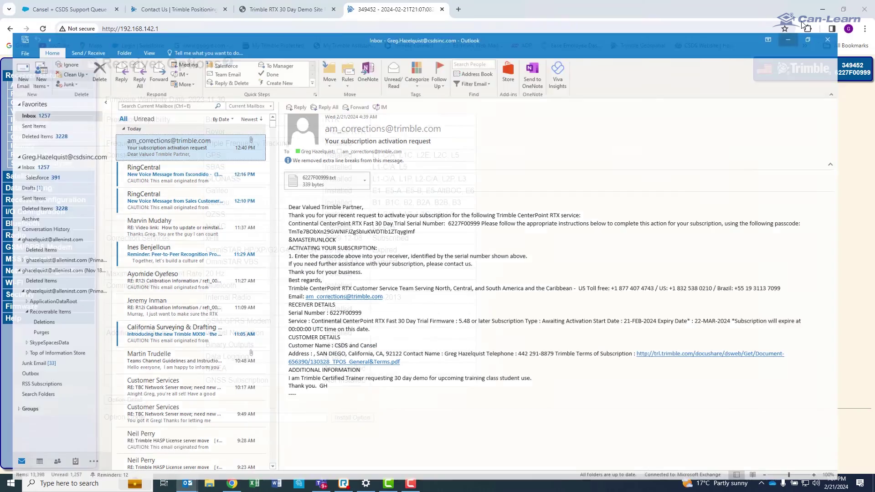
{"action": "left_click", "coordinate": [155, 418]}
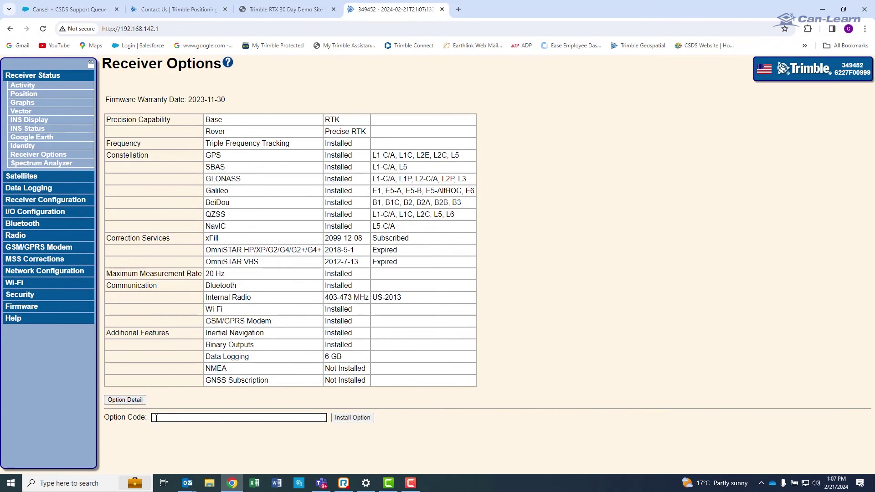
- Paste the copied passcode into Option Code and install it
{"action": "right_click", "coordinate": [156, 417]}
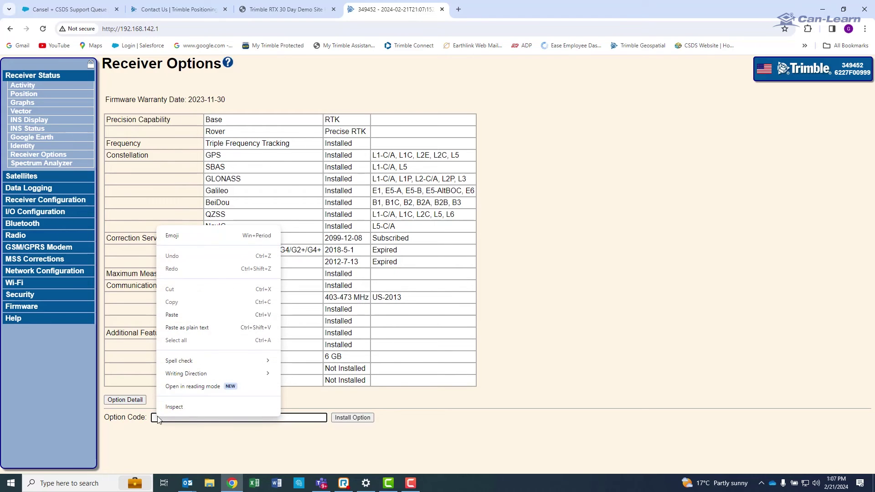
{"action": "left_click", "coordinate": [177, 316]}
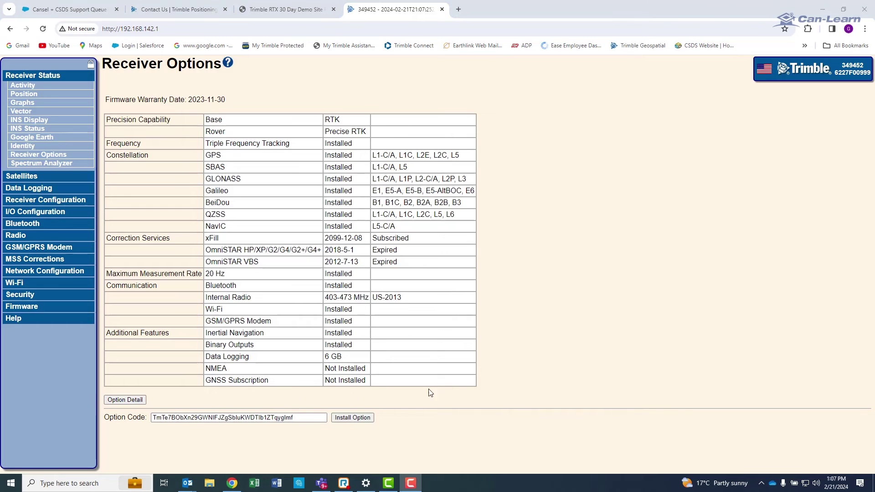
{"action": "left_click", "coordinate": [344, 419]}
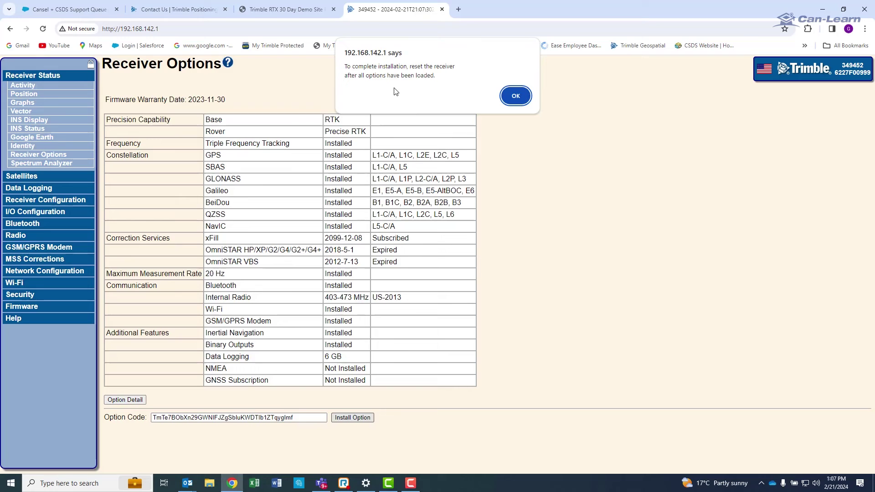
- Acknowledge the reset alert, install the option code again, and dismiss the second alert
{"action": "left_click", "coordinate": [516, 97]}
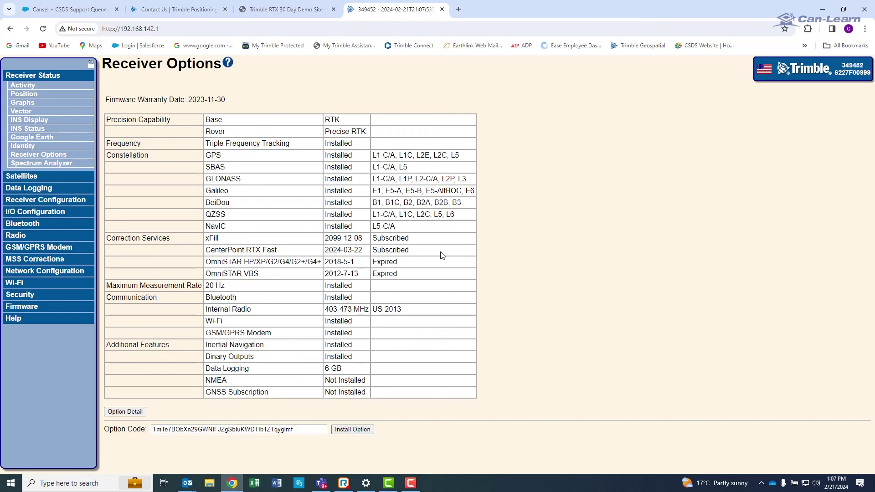
{"action": "left_click", "coordinate": [349, 432]}
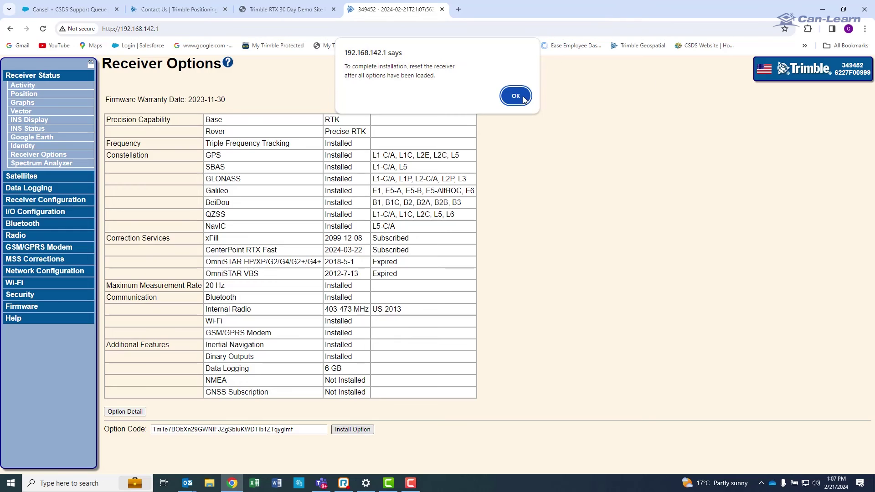
{"action": "left_click", "coordinate": [516, 97]}
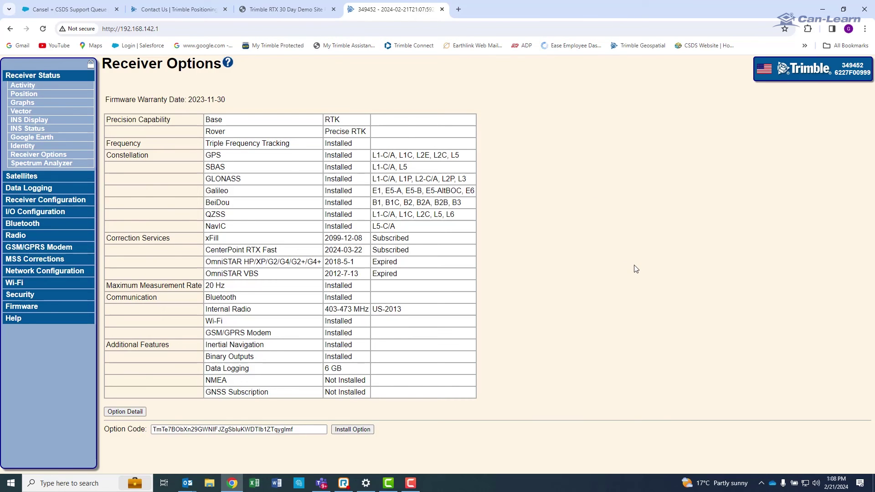